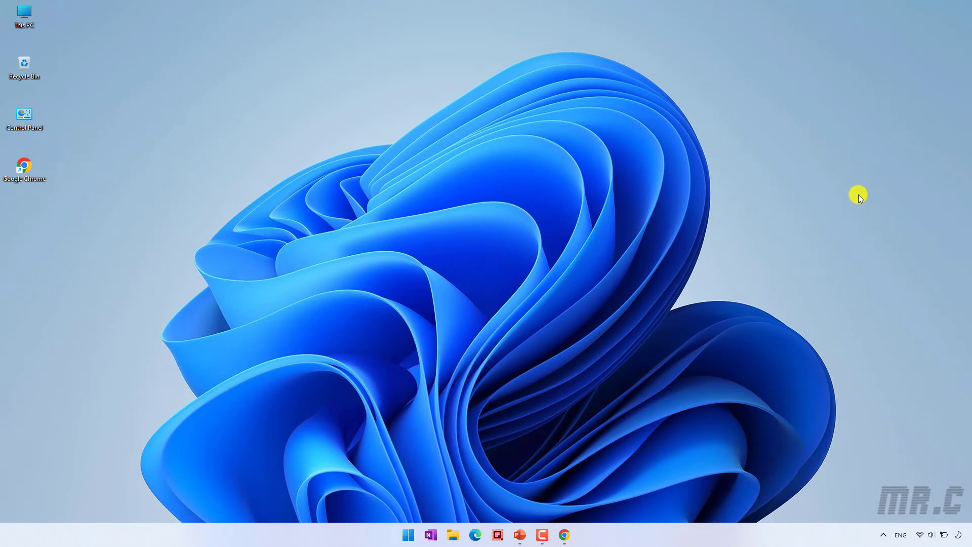
Load localhost in Chrome and reload it, confirming ERR_CONNECTION_REFUSED
{"action": "left_click", "coordinate": [566, 533]}
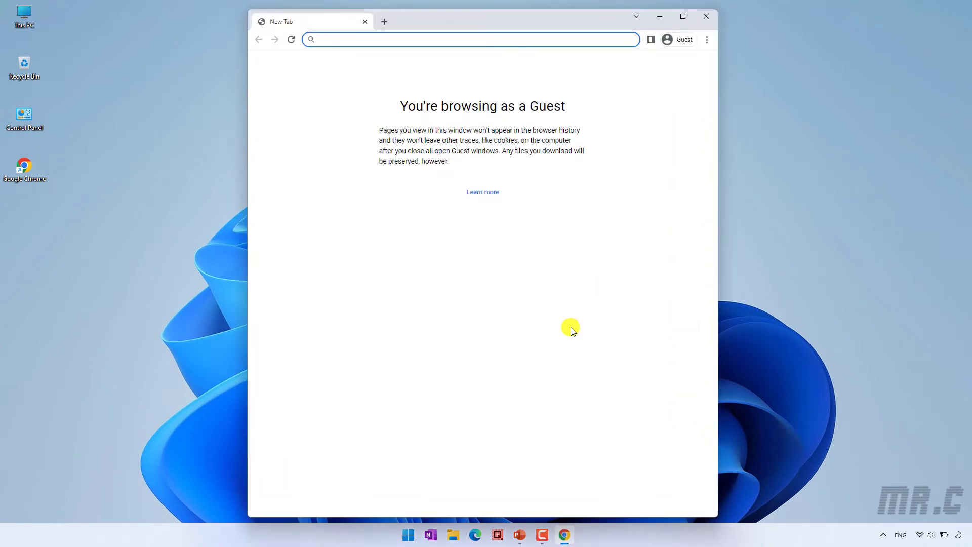
{"action": "type", "text": "localhost"}
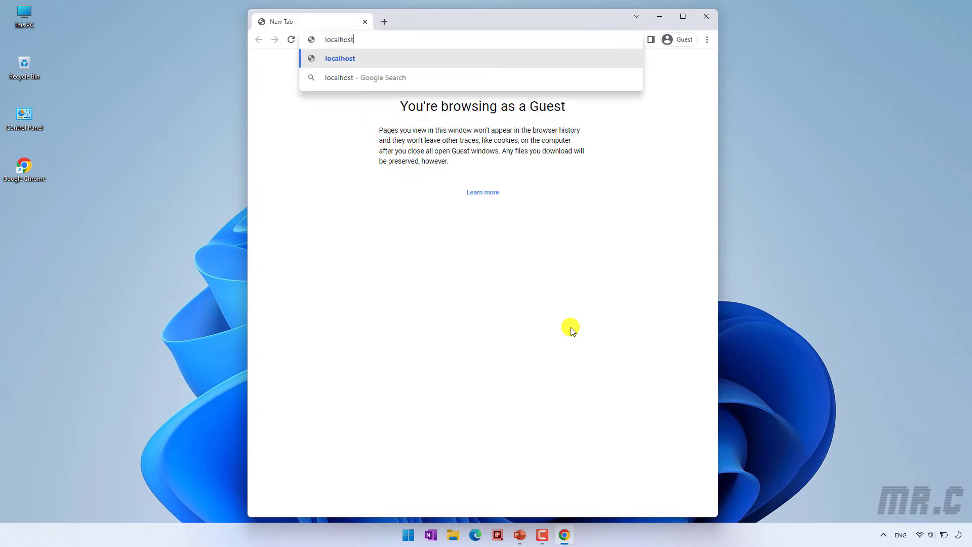
{"action": "key", "text": "Return"}
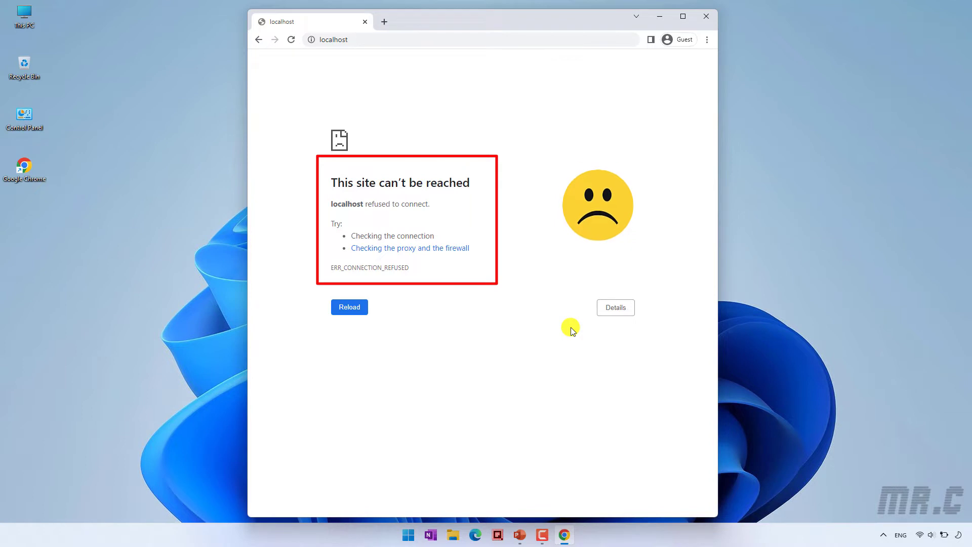
{"action": "key", "text": "F5"}
Minimize Chrome and search Start for 'feature' to reach Turn Windows features on or off
{"action": "left_click", "coordinate": [661, 14]}
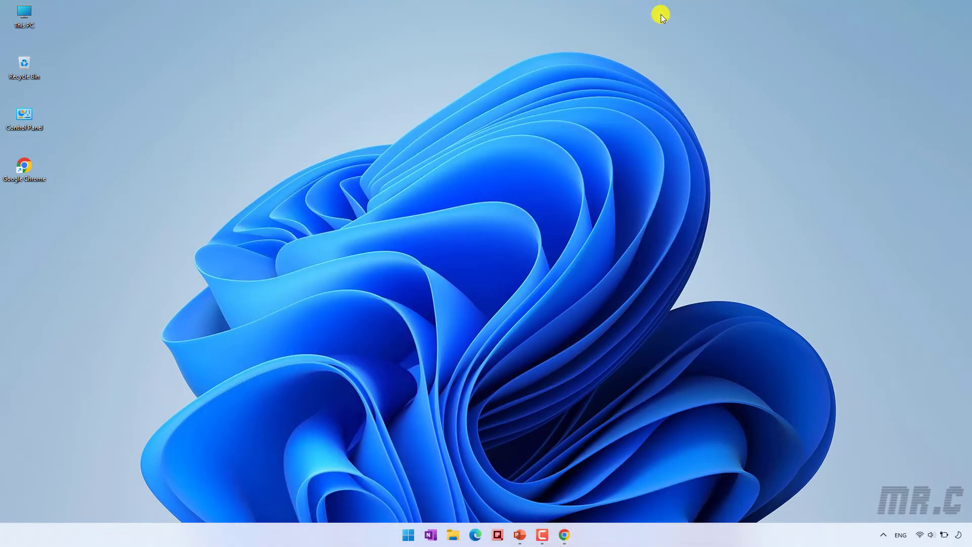
{"action": "left_click", "coordinate": [409, 538]}
{"action": "type", "text": "feature"}
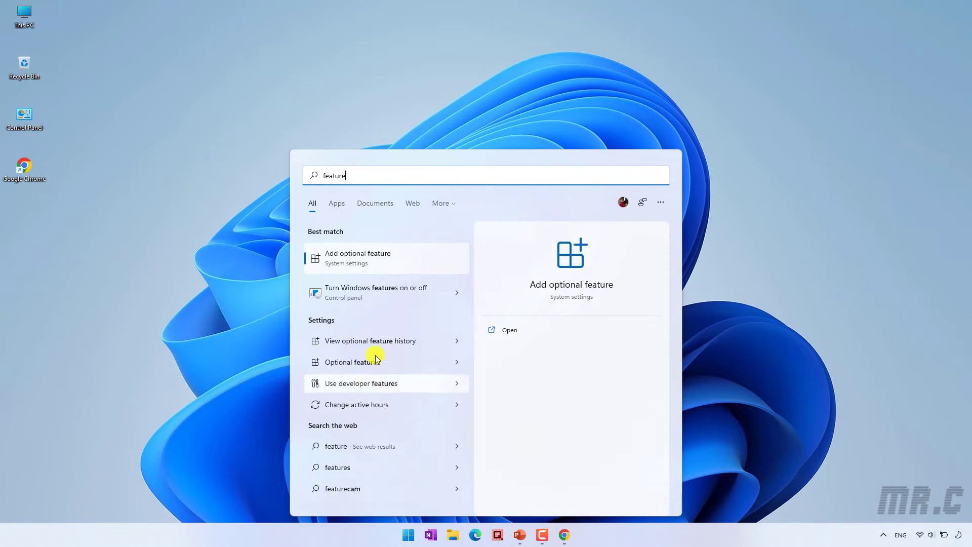
{"action": "left_click", "coordinate": [365, 292]}
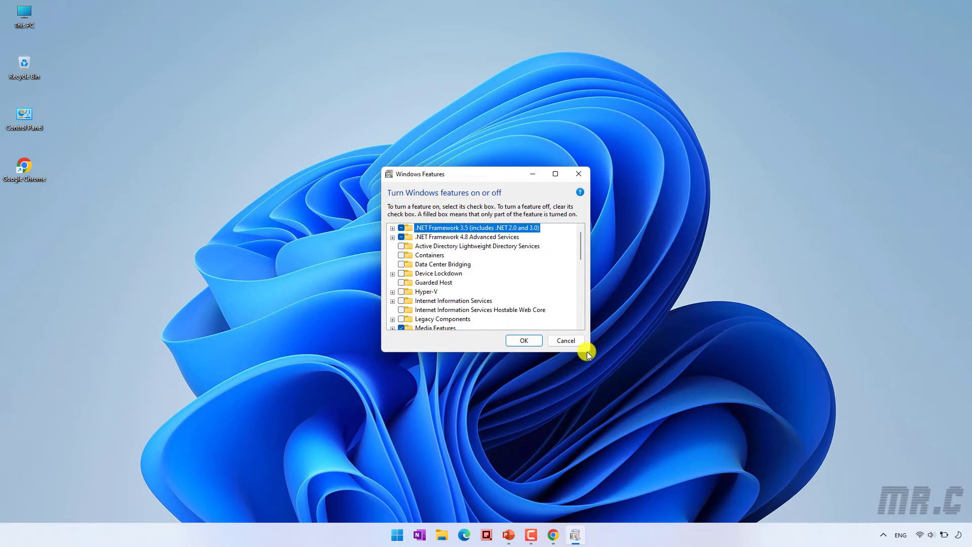
Enlarge the Windows Features dialog and expand Internet Information Services, FTP Server and Web Management Tools
{"action": "left_click_drag", "start_coordinate": [588, 355], "coordinate": [814, 507]}
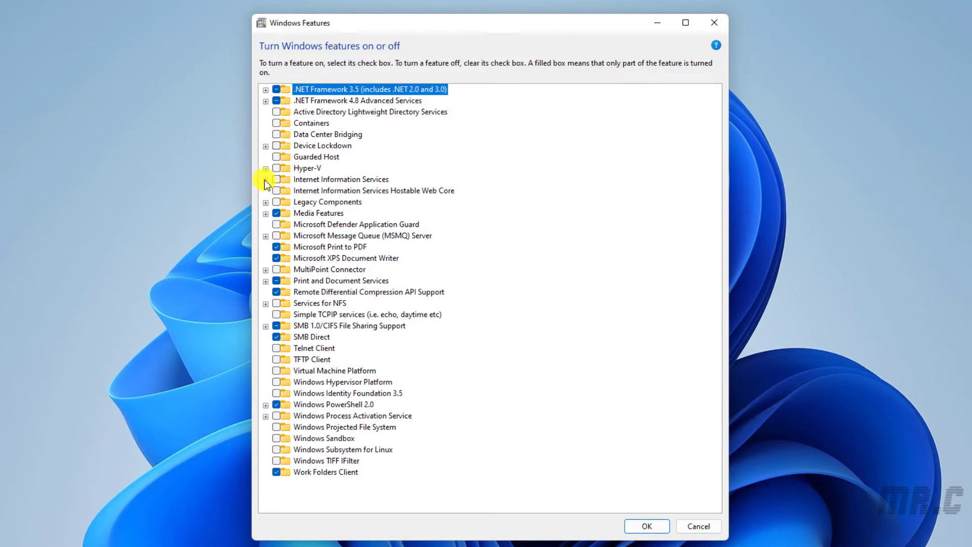
{"action": "left_click", "coordinate": [264, 180]}
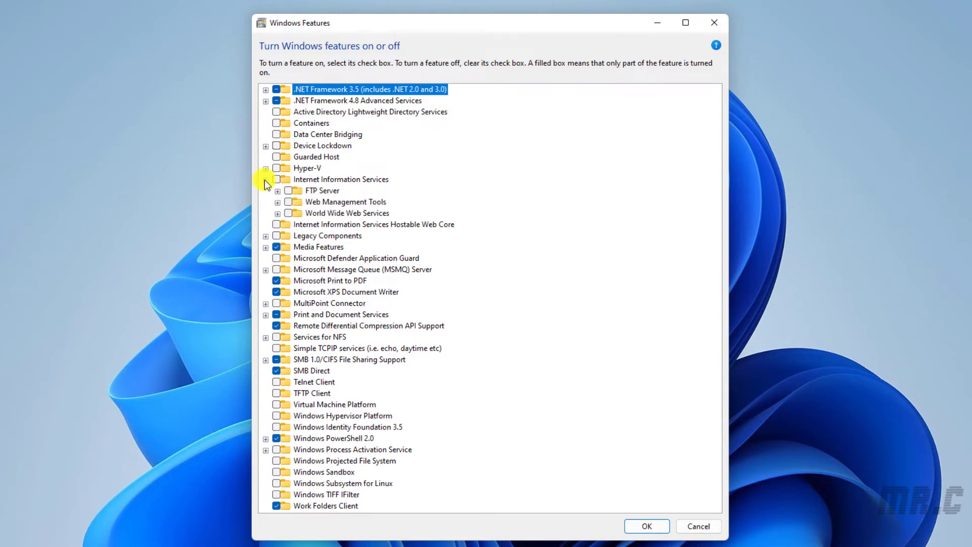
{"action": "mouse_move", "coordinate": [334, 195]}
{"action": "left_click", "coordinate": [278, 192]}
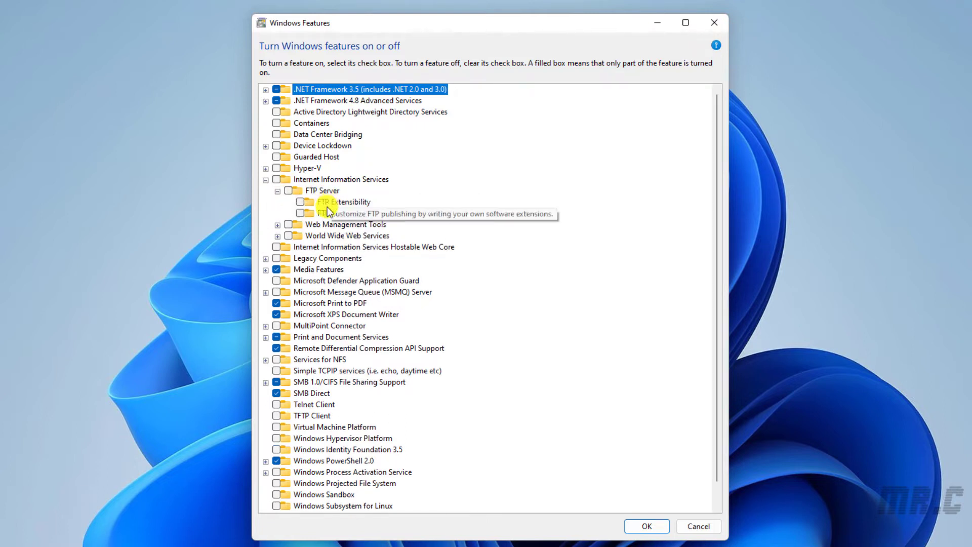
{"action": "left_click", "coordinate": [278, 224]}
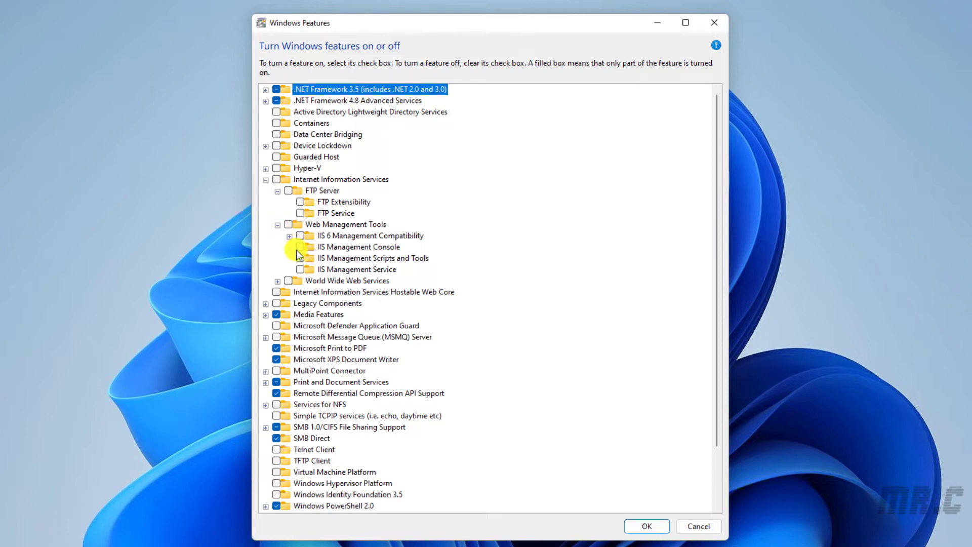
Enable IIS 6 Management Compatibility, IIS Management Console, Scripts and Tools, and Management Service
{"action": "left_click", "coordinate": [300, 235]}
{"action": "left_click", "coordinate": [300, 247]}
{"action": "left_click", "coordinate": [300, 258]}
{"action": "left_click", "coordinate": [300, 269]}
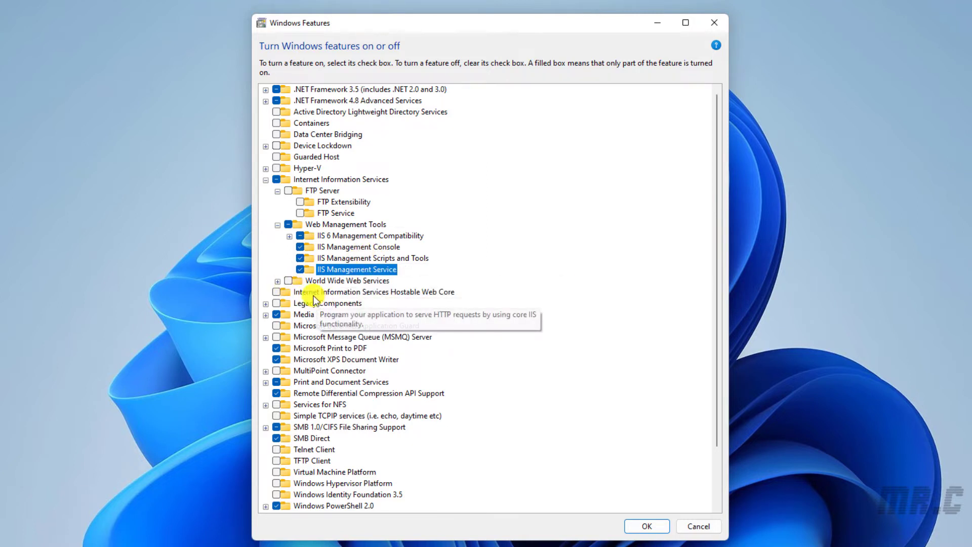
{"action": "left_click", "coordinate": [277, 281]}
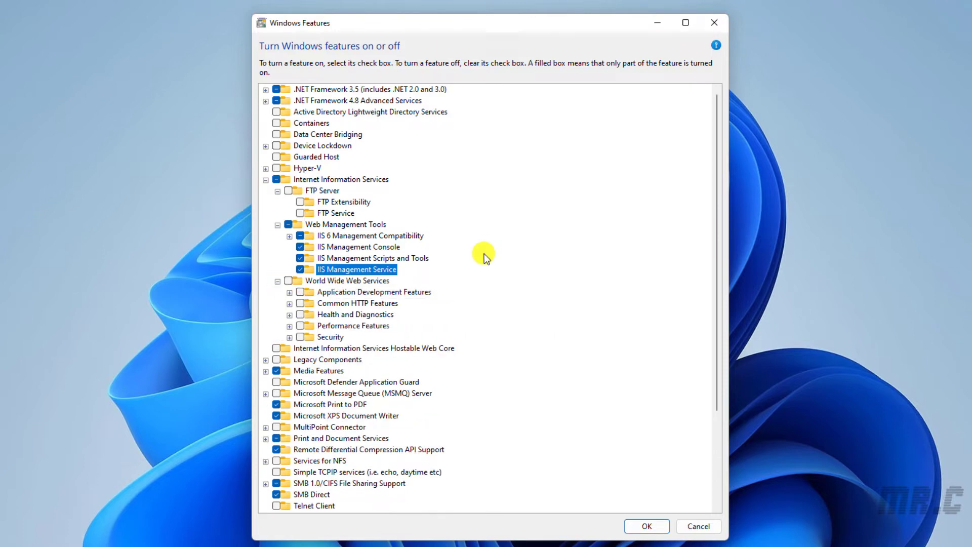
Enable Application Development Features: .NET Extensibility 3.5/4.8, Application Initialization, ASP, ASP.NET 3.5/4.8, CGI, SSI, WebSocket
{"action": "left_click", "coordinate": [288, 293]}
{"action": "scroll", "coordinate": [301, 306], "scroll_direction": "down", "scroll_amount": 1}
{"action": "left_click", "coordinate": [301, 280]}
{"action": "left_click", "coordinate": [310, 291]}
{"action": "left_click", "coordinate": [312, 303]}
{"action": "left_click", "coordinate": [312, 314]}
{"action": "left_click", "coordinate": [312, 325]}
{"action": "left_click", "coordinate": [312, 337]}
{"action": "left_click", "coordinate": [312, 348]}
{"action": "left_click", "coordinate": [312, 359]}
{"action": "left_click", "coordinate": [311, 393]}
{"action": "left_click", "coordinate": [312, 404]}
Enable Common HTTP Features: Directory Browsing, HTTP Errors, HTTP Redirection, Static Content, WebDAV Publishing
{"action": "scroll", "coordinate": [385, 374], "scroll_direction": "down", "scroll_amount": 2}
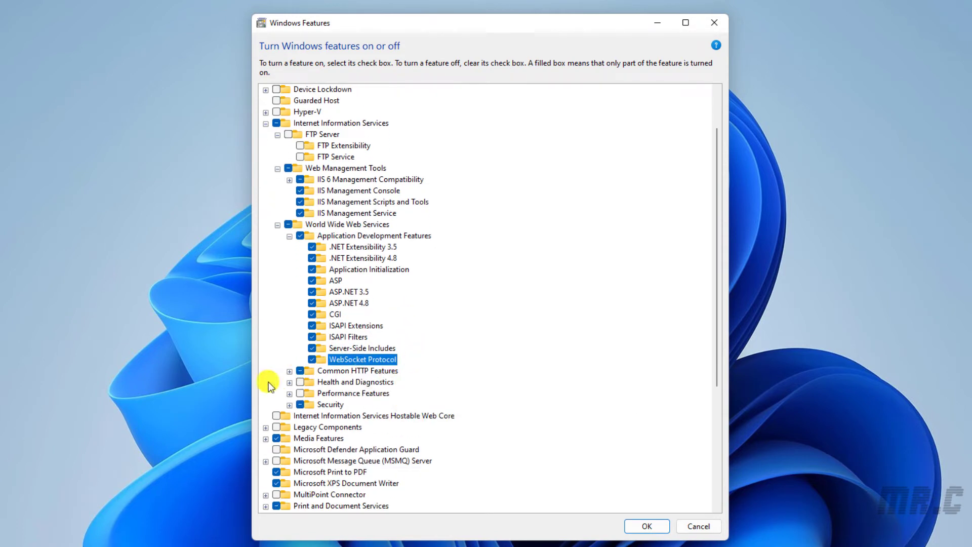
{"action": "left_click", "coordinate": [289, 371]}
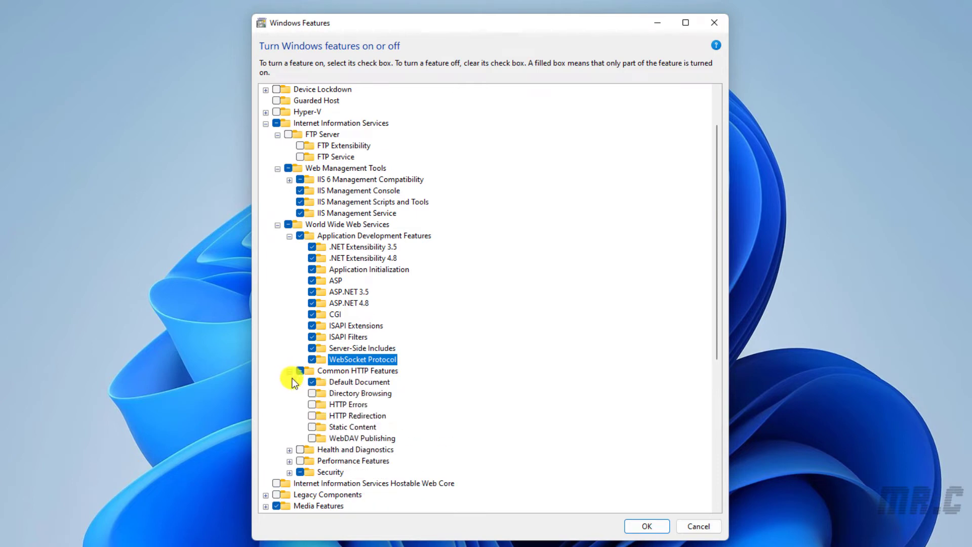
{"action": "left_click", "coordinate": [312, 394]}
{"action": "left_click", "coordinate": [312, 404]}
{"action": "left_click", "coordinate": [312, 415]}
{"action": "left_click", "coordinate": [312, 427]}
{"action": "left_click", "coordinate": [312, 438]}
{"action": "scroll", "coordinate": [309, 450], "scroll_direction": "down", "scroll_amount": 2}
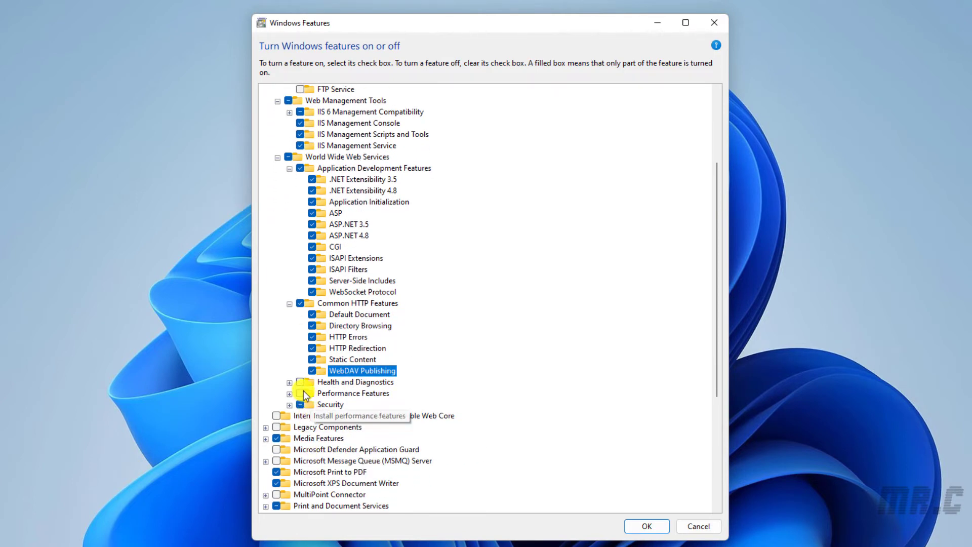
{"action": "left_click", "coordinate": [287, 382]}
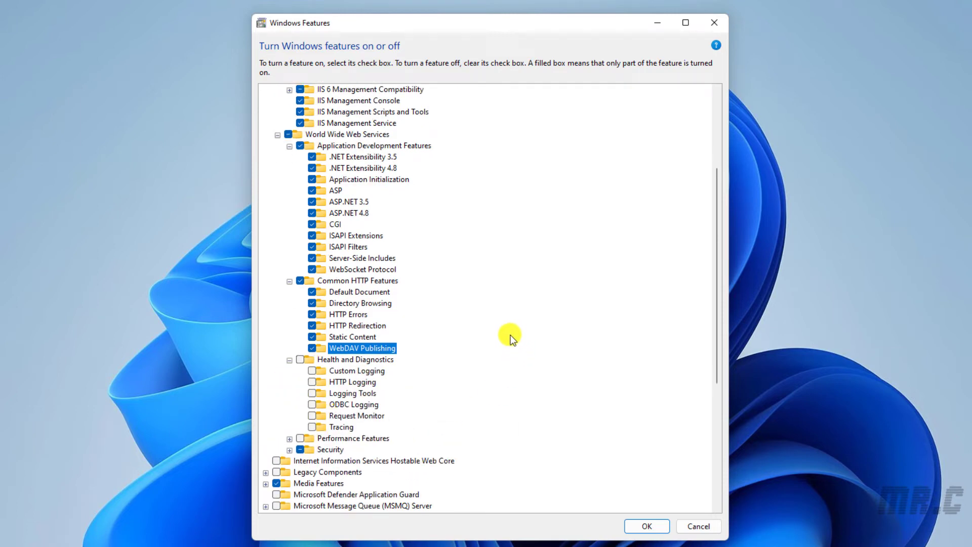
Enable Health and Diagnostics: Custom, HTTP and ODBC Logging, Logging Tools, Request Monitor, Tracing
{"action": "left_click", "coordinate": [313, 373]}
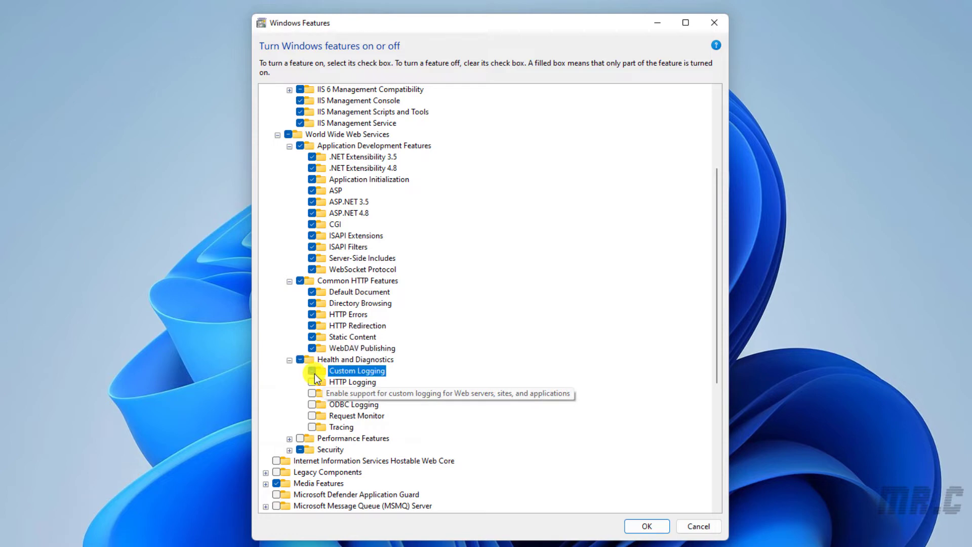
{"action": "left_click", "coordinate": [311, 382]}
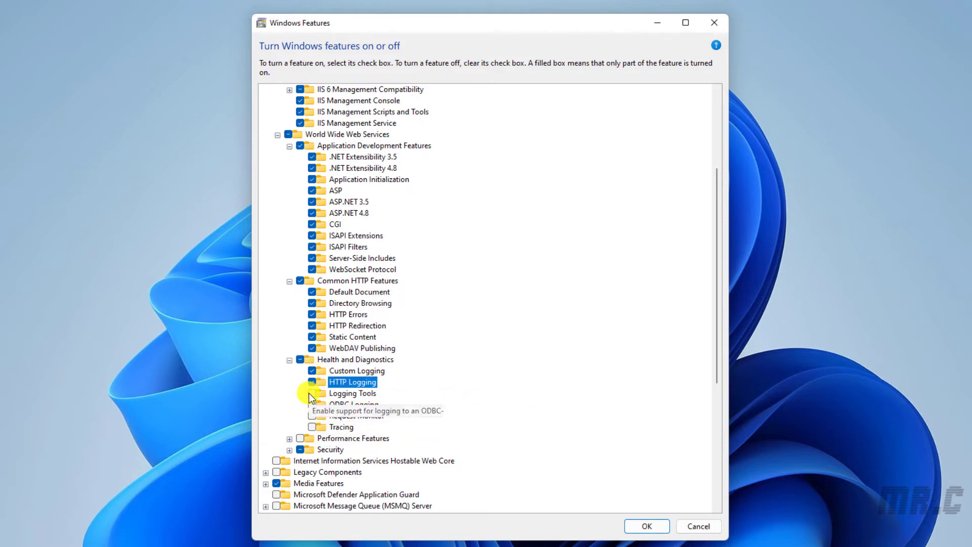
{"action": "left_click", "coordinate": [310, 393]}
{"action": "left_click", "coordinate": [312, 405]}
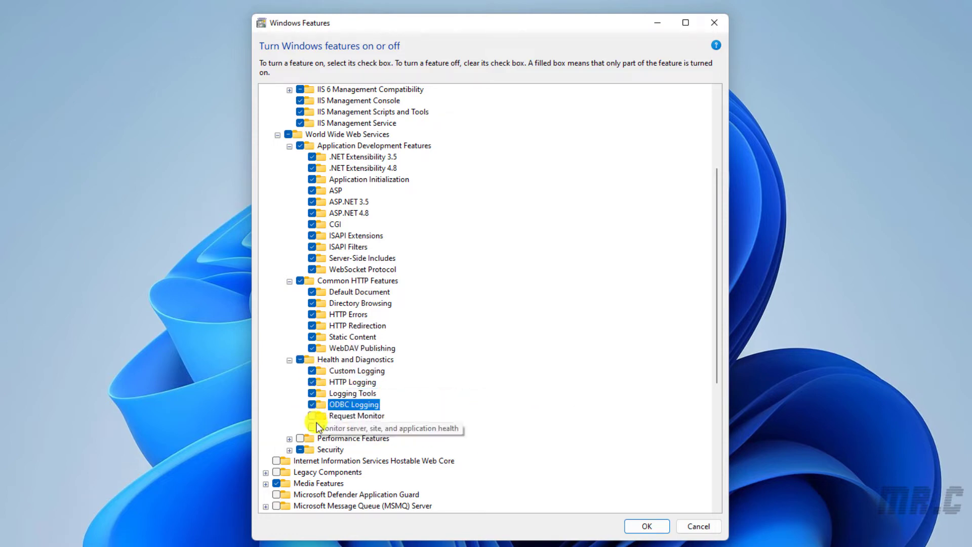
{"action": "left_click", "coordinate": [312, 416]}
{"action": "left_click", "coordinate": [312, 427]}
{"action": "scroll", "coordinate": [506, 385], "scroll_direction": "down", "scroll_amount": 2}
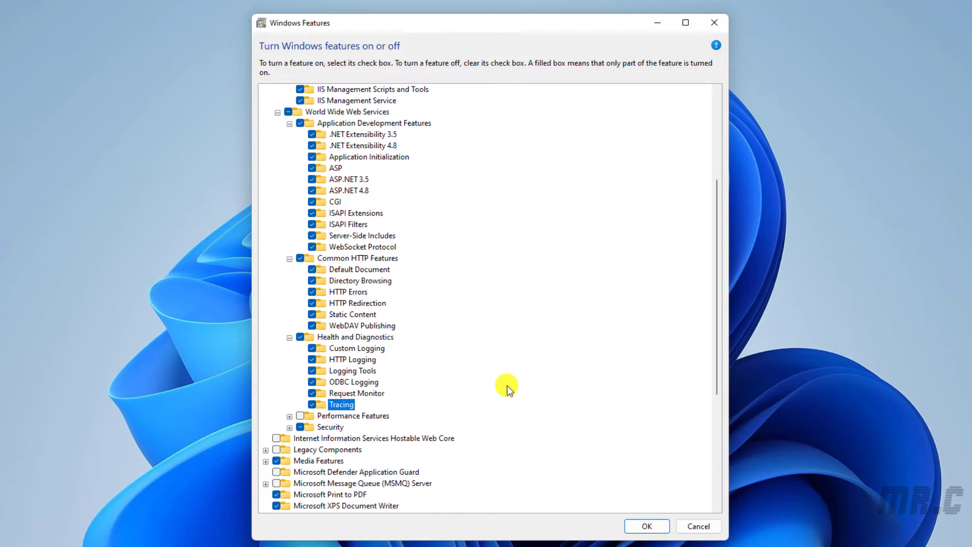
{"action": "scroll", "coordinate": [502, 395], "scroll_direction": "down", "scroll_amount": 3}
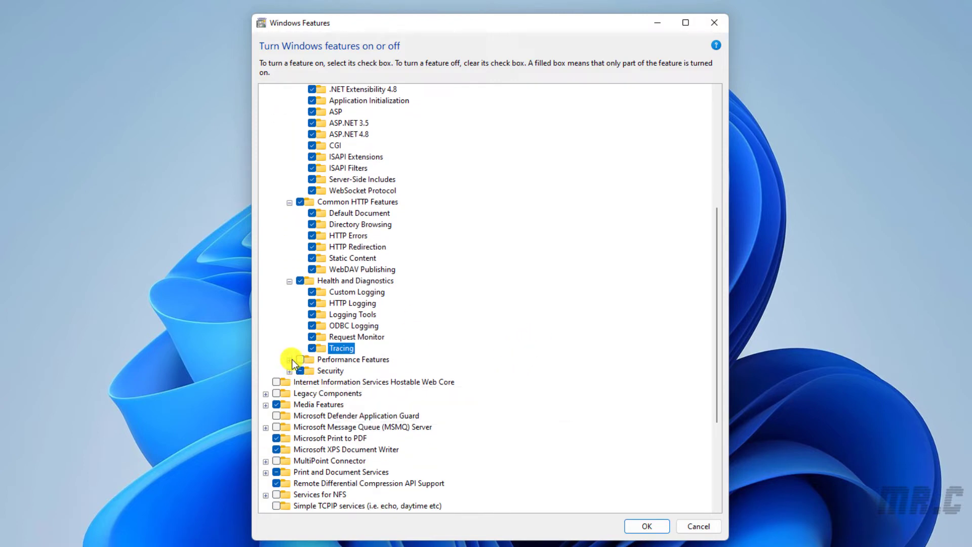
Enable Dynamic and Static Content Compression under Performance Features
{"action": "left_click", "coordinate": [289, 360]}
{"action": "left_click", "coordinate": [313, 371]}
{"action": "left_click", "coordinate": [312, 382]}
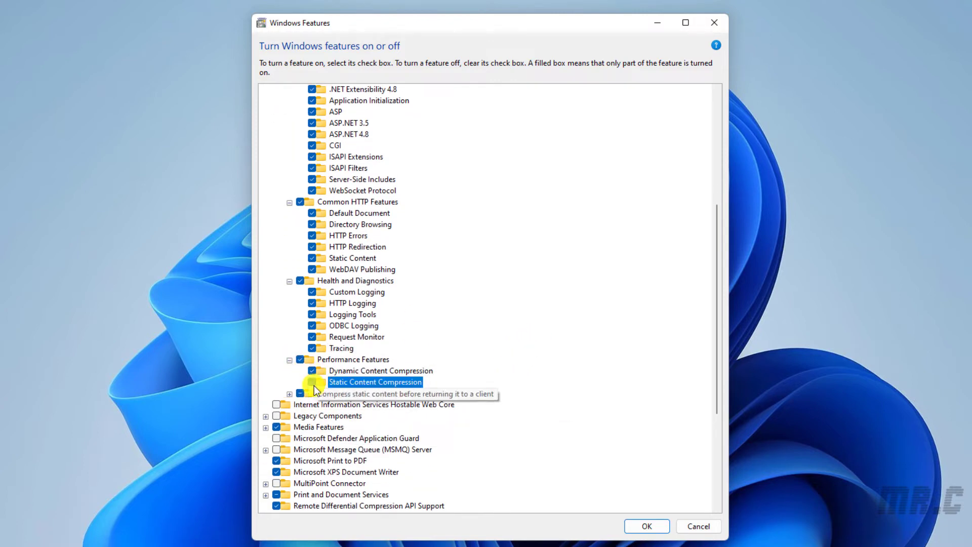
{"action": "scroll", "coordinate": [317, 388], "scroll_direction": "down", "scroll_amount": 1}
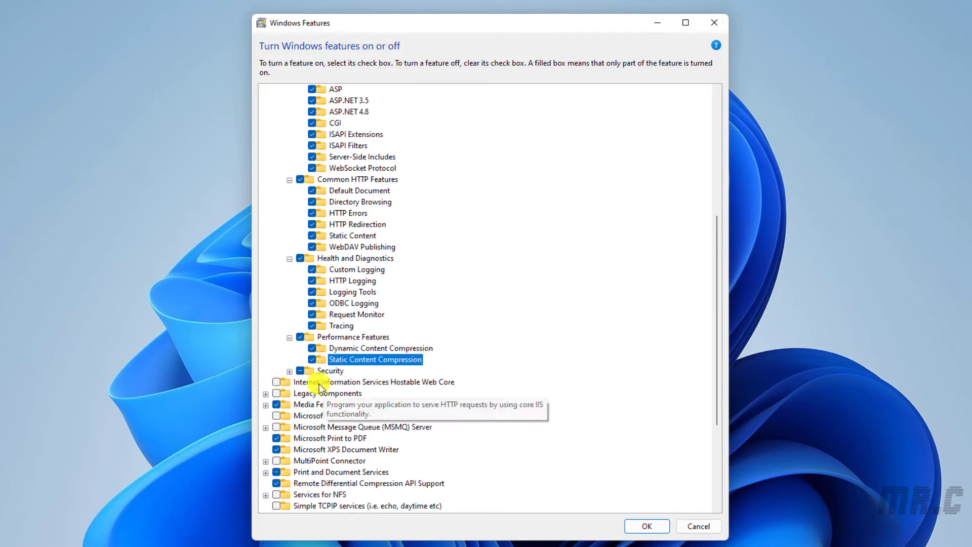
Enable Security options including Basic Authentication and URL Authorization
{"action": "left_click", "coordinate": [289, 371]}
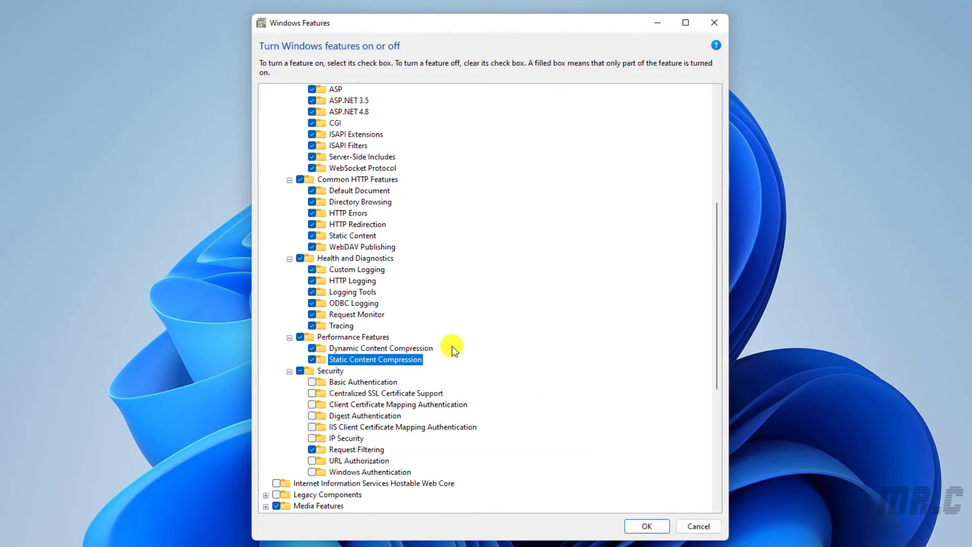
{"action": "left_click", "coordinate": [314, 382]}
{"action": "left_click", "coordinate": [311, 472]}
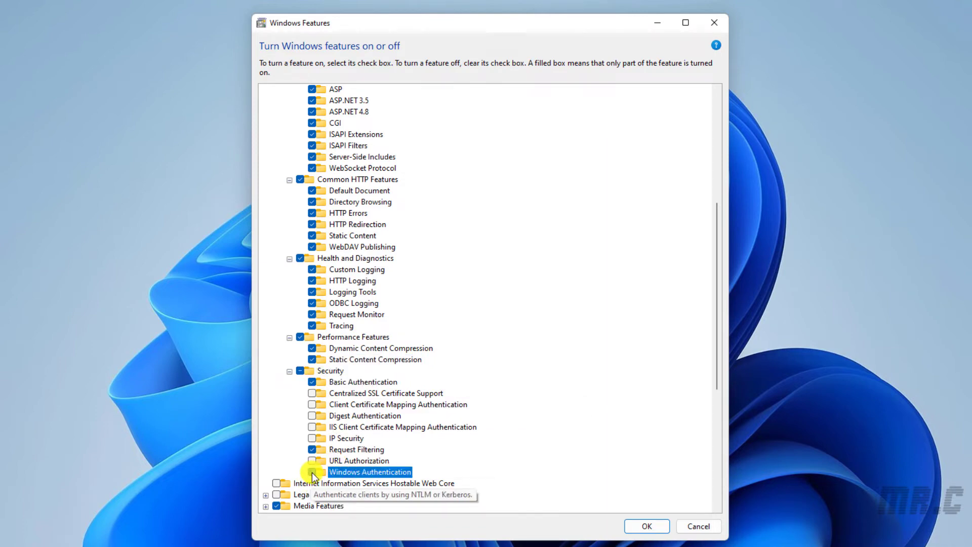
{"action": "left_click", "coordinate": [312, 460]}
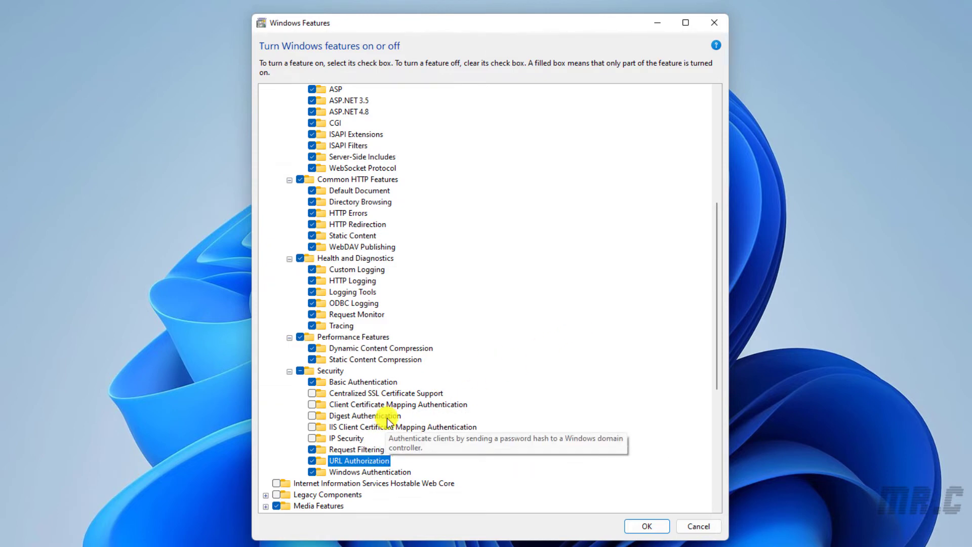
Enable Internet Information Services Hostable Web Core and return to the top of the list
{"action": "scroll", "coordinate": [425, 443], "scroll_direction": "up", "scroll_amount": 1}
{"action": "scroll", "coordinate": [424, 451], "scroll_direction": "down", "scroll_amount": 2}
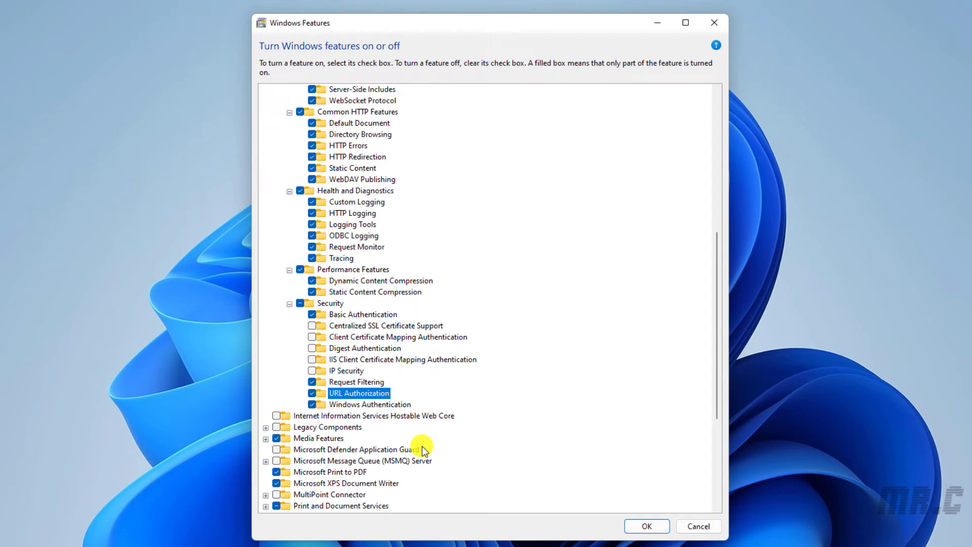
{"action": "left_click", "coordinate": [276, 416]}
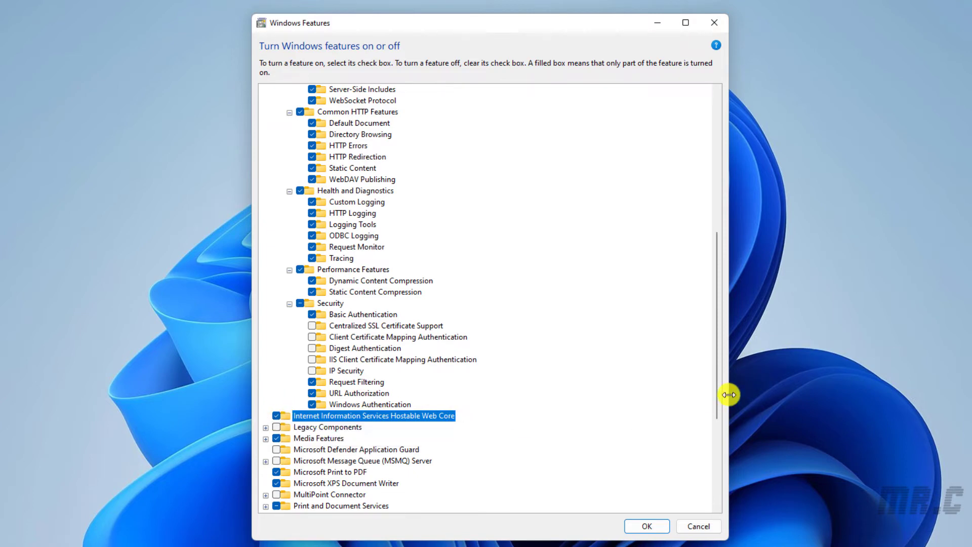
{"action": "left_click_drag", "start_coordinate": [726, 393], "coordinate": [727, 256]}
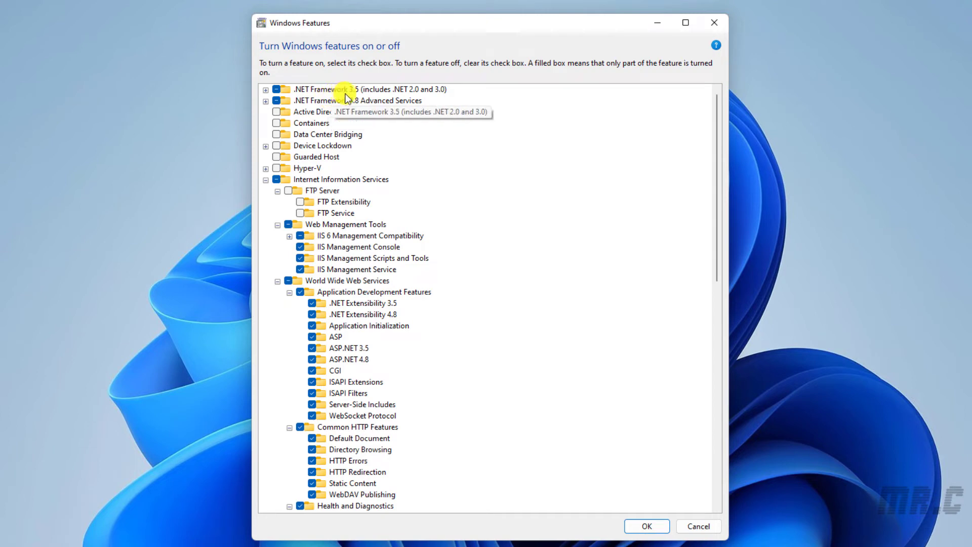
Enable WCF HTTP and Non-HTTP Activation under .NET Framework 3.5
{"action": "left_click", "coordinate": [266, 90]}
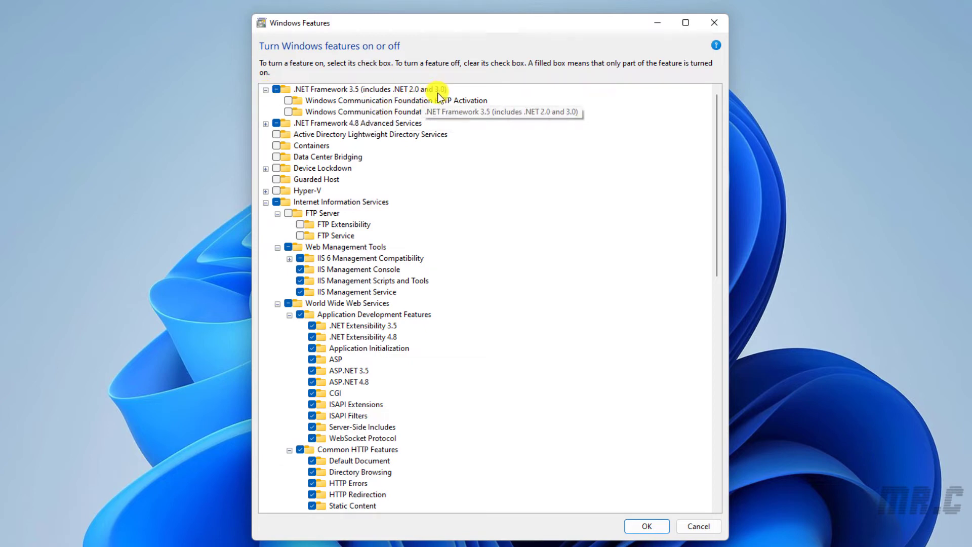
{"action": "left_click", "coordinate": [288, 101]}
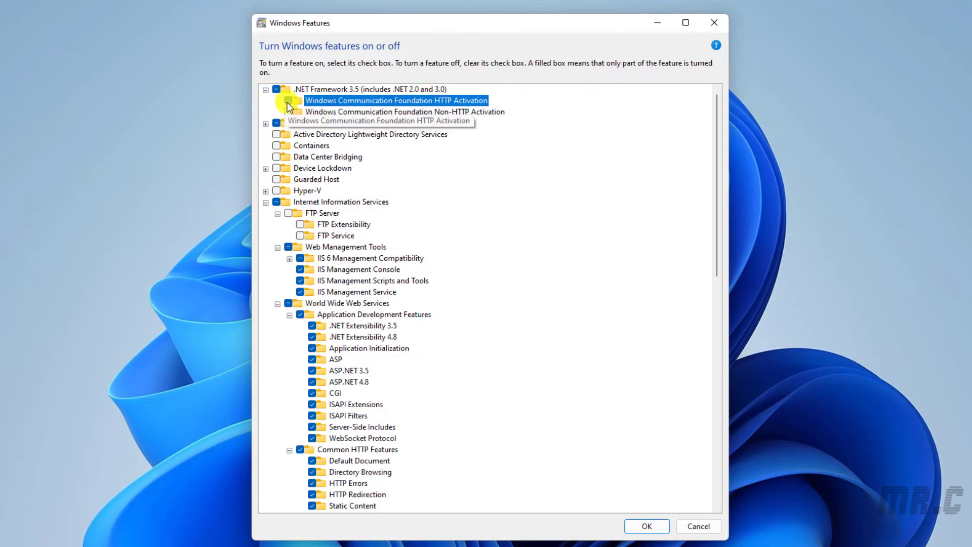
{"action": "left_click", "coordinate": [288, 112]}
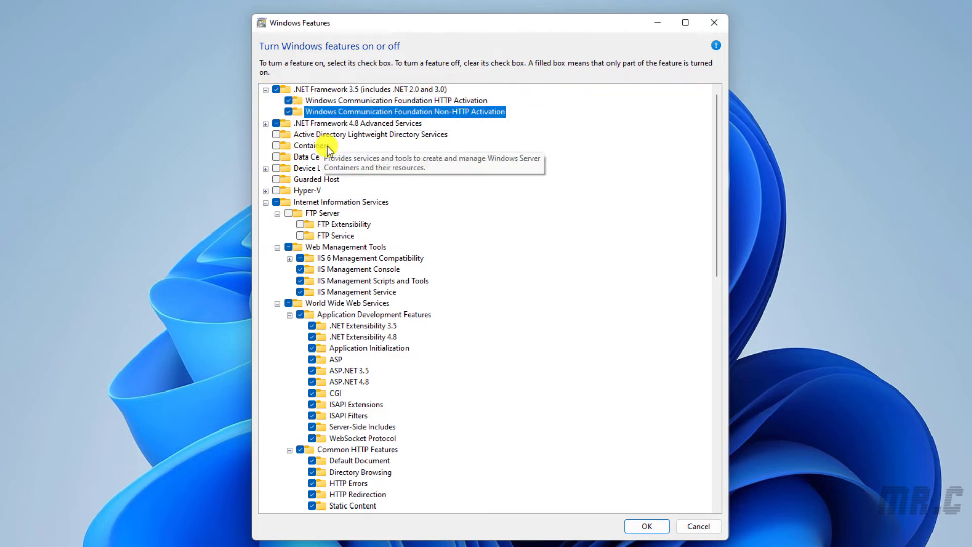
Enable WCF HTTP, MSMQ, Named Pipe and TCP Activation under .NET Framework 4.8 Advanced Services
{"action": "left_click", "coordinate": [265, 123]}
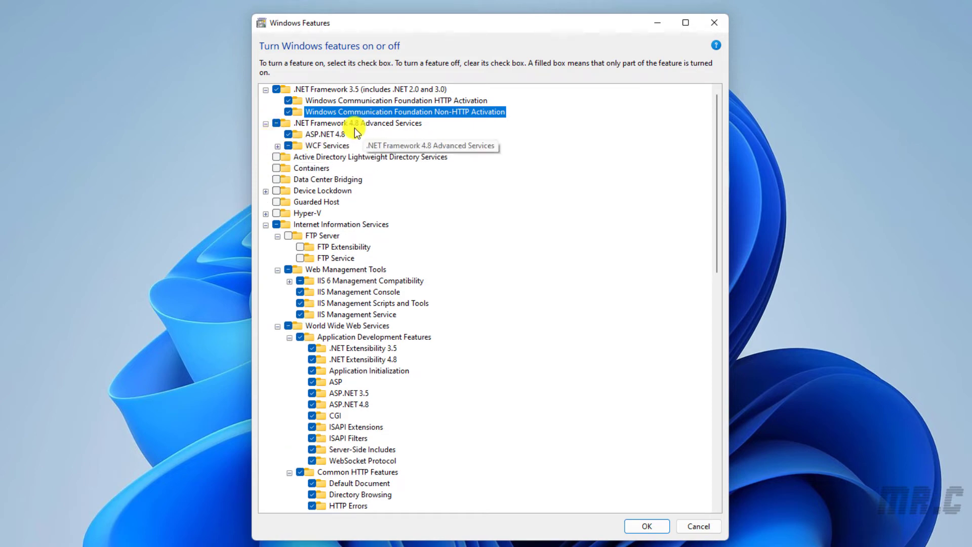
{"action": "left_click", "coordinate": [278, 147]}
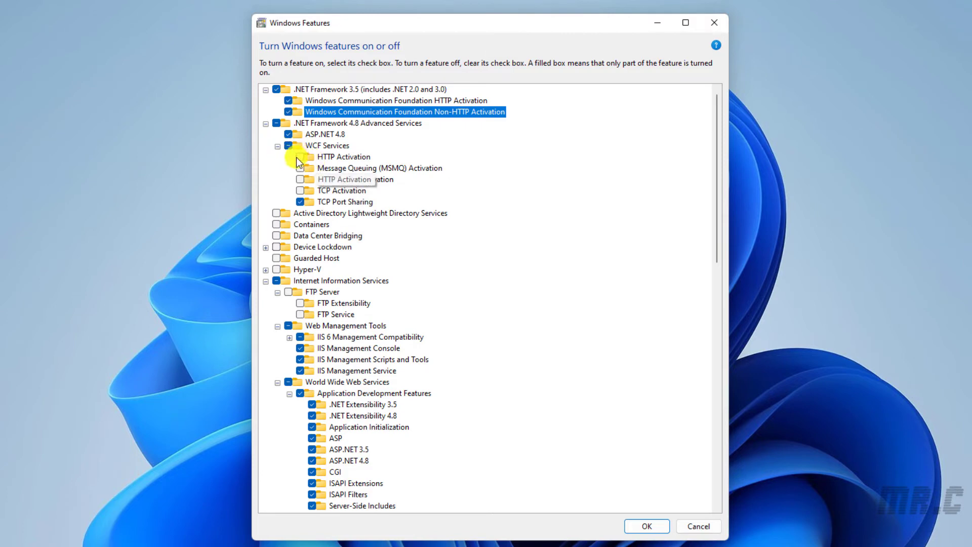
{"action": "left_click", "coordinate": [299, 157]}
{"action": "left_click", "coordinate": [301, 168]}
{"action": "left_click", "coordinate": [300, 179]}
{"action": "left_click", "coordinate": [300, 191]}
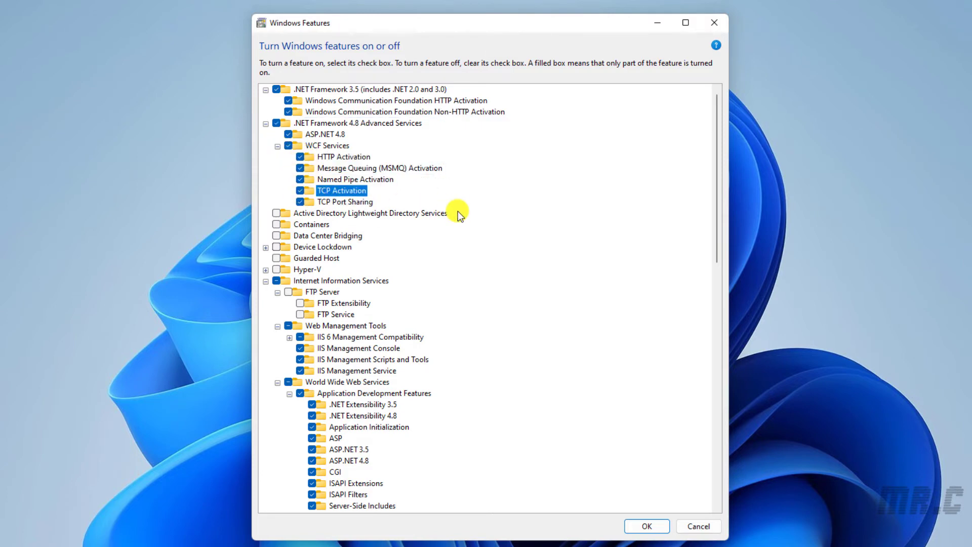
{"action": "scroll", "coordinate": [458, 212], "scroll_direction": "down", "scroll_amount": 4}
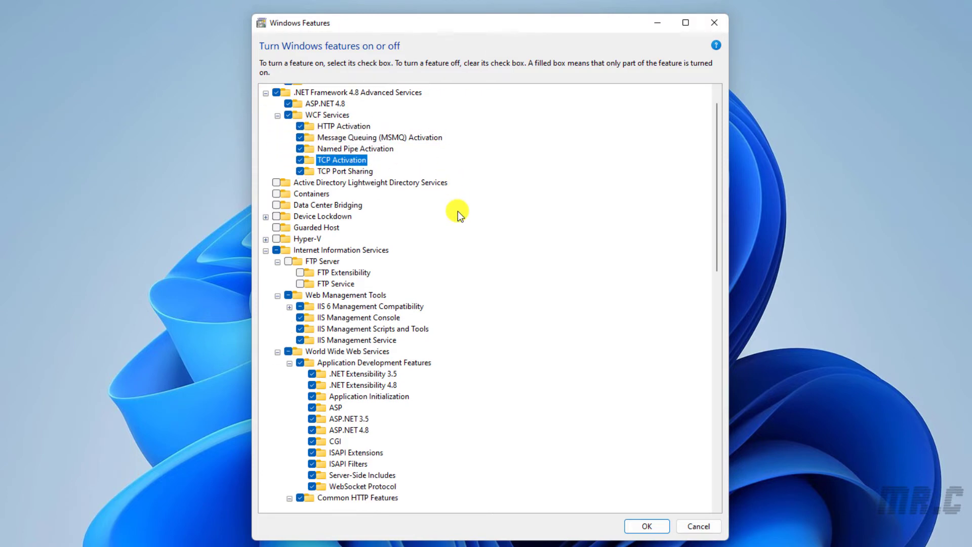
{"action": "scroll", "coordinate": [457, 239], "scroll_direction": "down", "scroll_amount": 5}
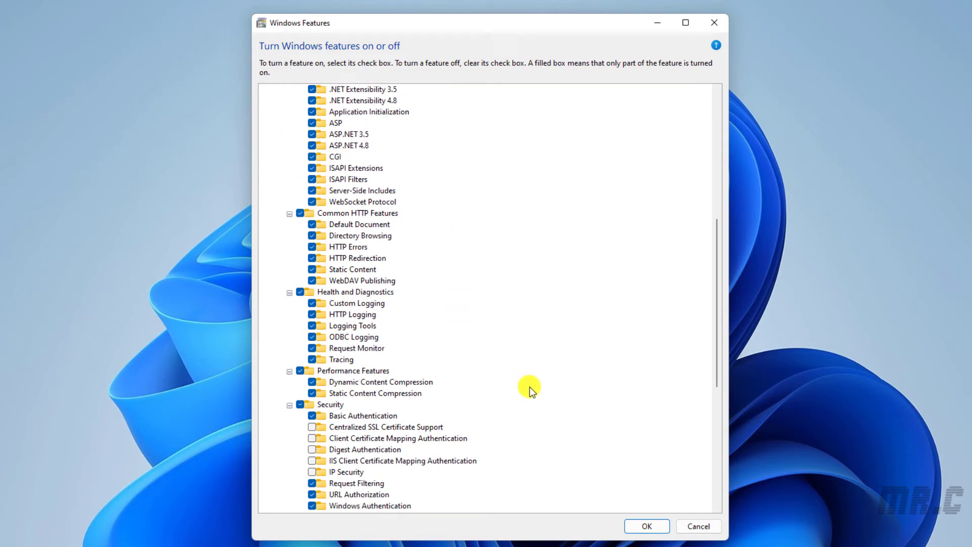
Apply the selected features and close the window once Windows completes the changes
{"action": "left_click", "coordinate": [647, 526]}
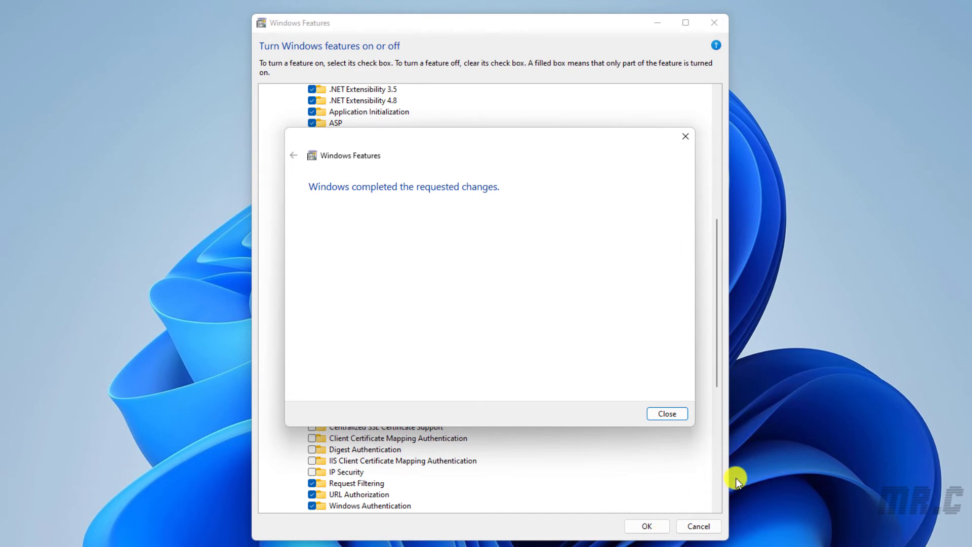
{"action": "left_click", "coordinate": [678, 414]}
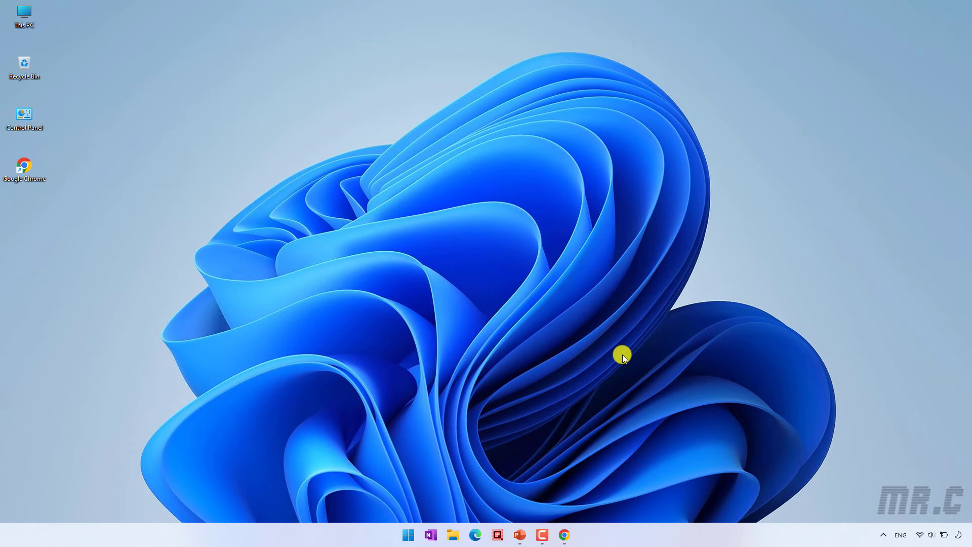
Launch Chrome to show the IIS Windows welcome page at localhost, then open File Explorer
{"action": "left_click", "coordinate": [565, 535]}
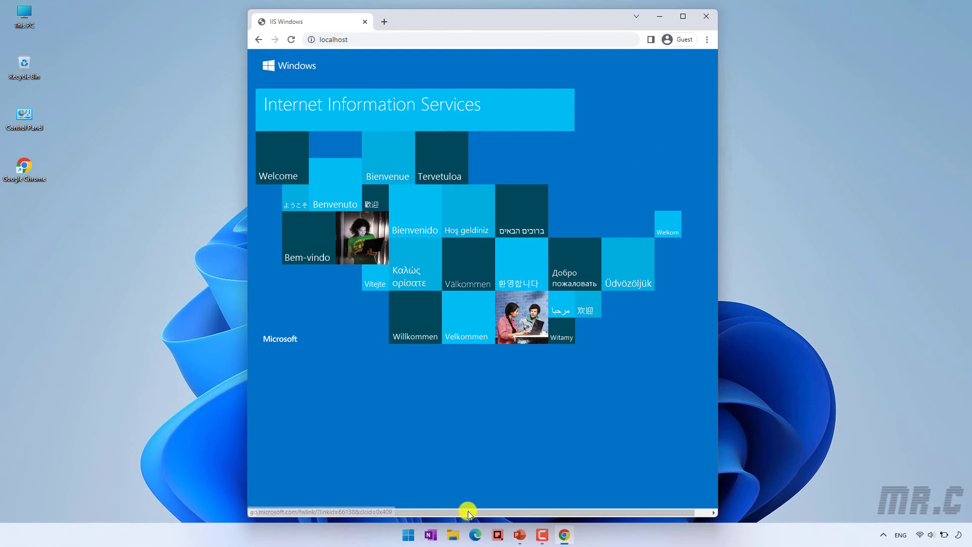
{"action": "left_click", "coordinate": [455, 536]}
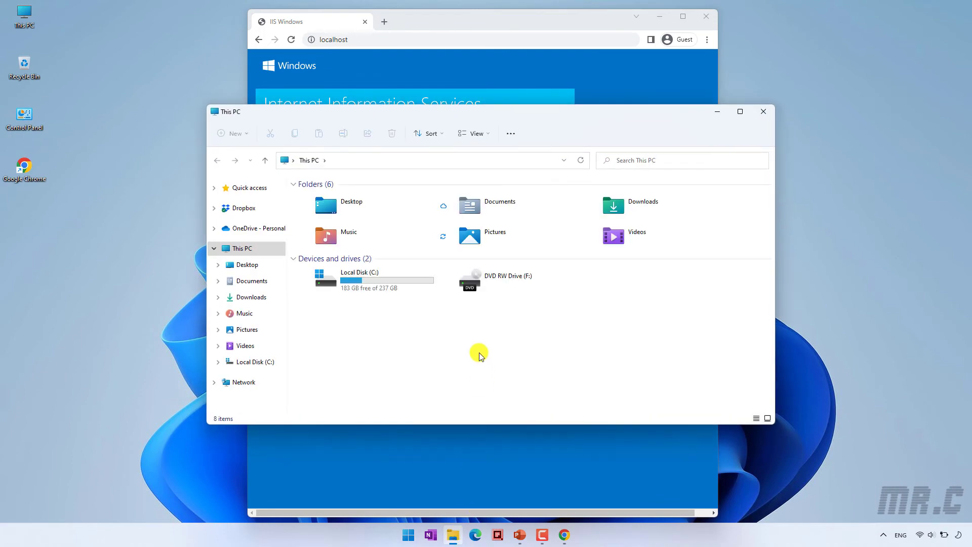
Browse to C:\inetpub\wwwroot to view iisstart.htm and iisstart.png beside the welcome page
{"action": "double_click", "coordinate": [411, 278]}
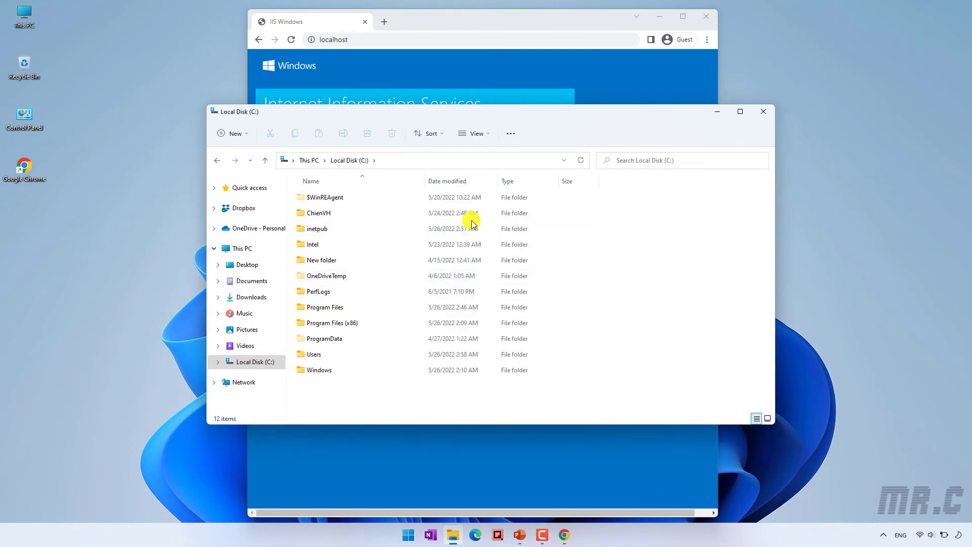
{"action": "left_click", "coordinate": [323, 228]}
{"action": "double_click", "coordinate": [322, 229]}
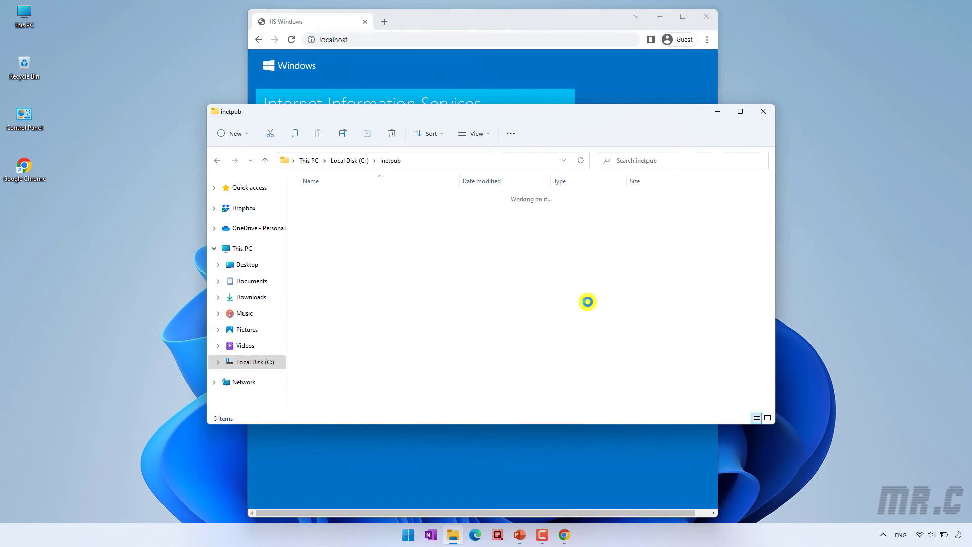
{"action": "left_click_drag", "start_coordinate": [610, 126], "coordinate": [626, 185]}
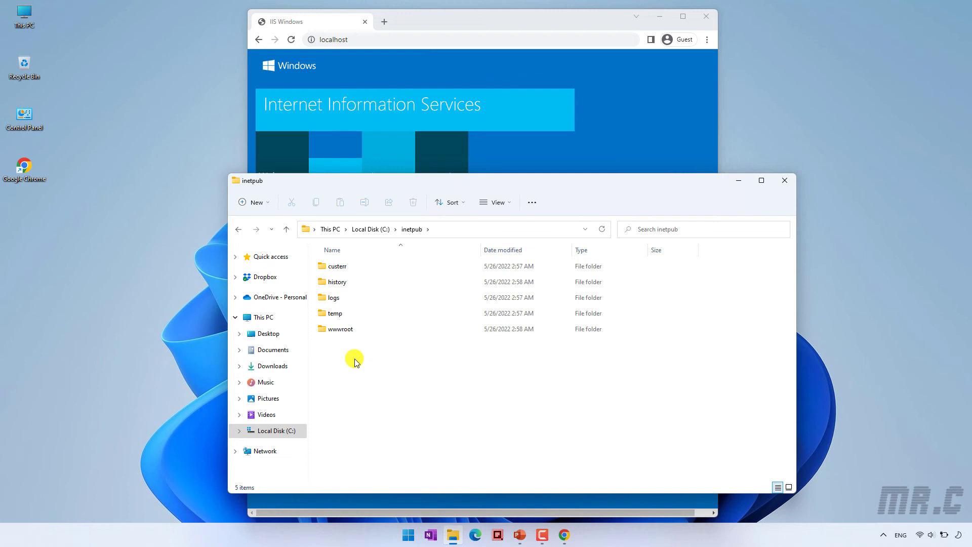
{"action": "left_click", "coordinate": [354, 329]}
{"action": "double_click", "coordinate": [354, 329]}
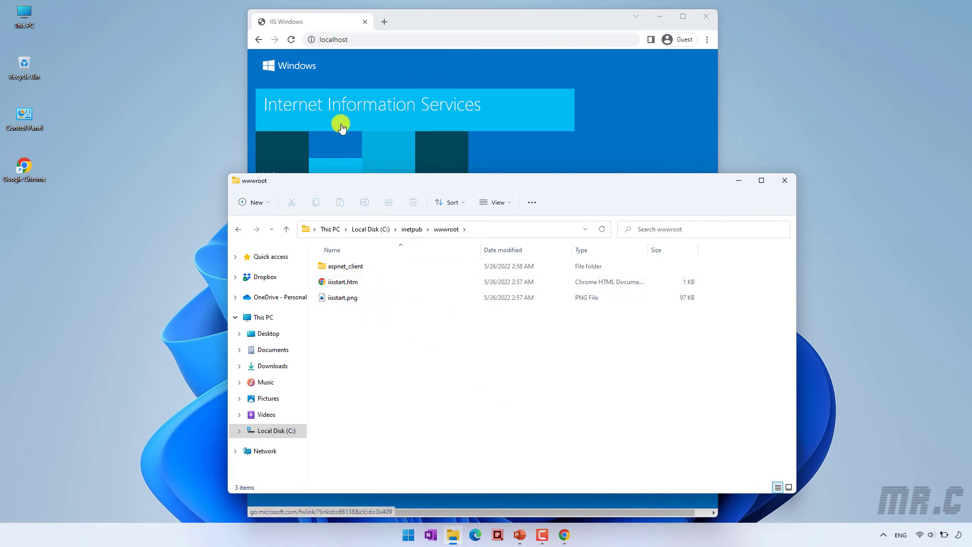
{"action": "left_click_drag", "start_coordinate": [462, 181], "coordinate": [434, 248]}
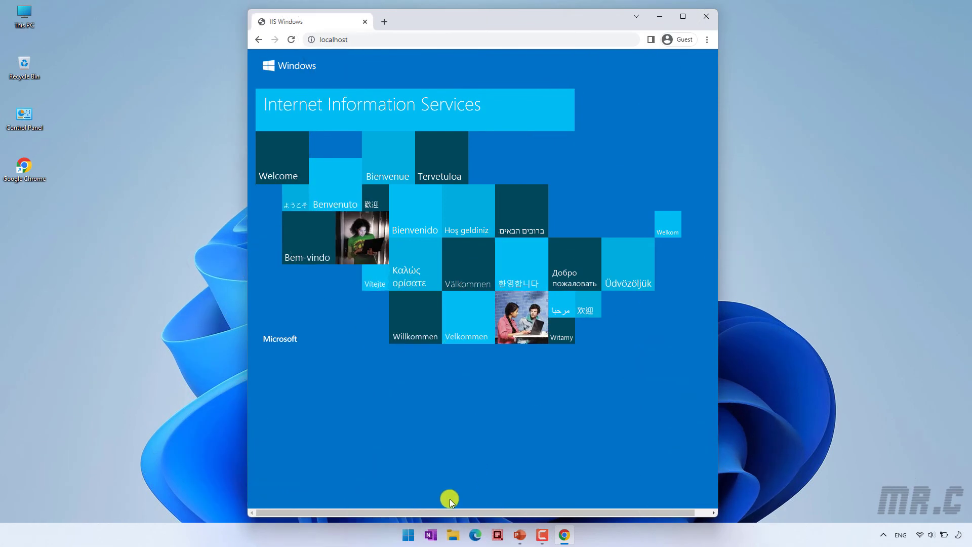
Launch IIS Manager via Start search 'inter' and show Help > About, version 10.0.22000.1
{"action": "left_click", "coordinate": [408, 533]}
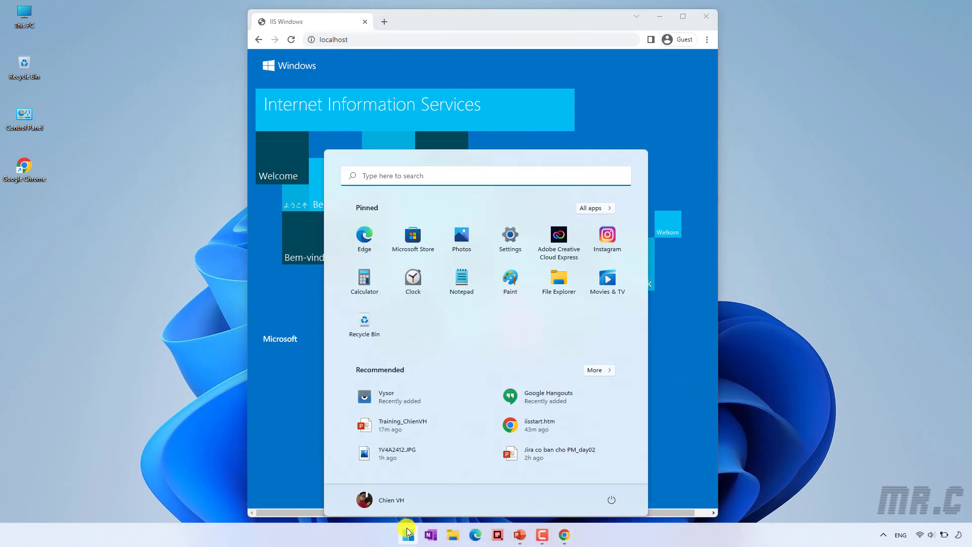
{"action": "type", "text": "inter"}
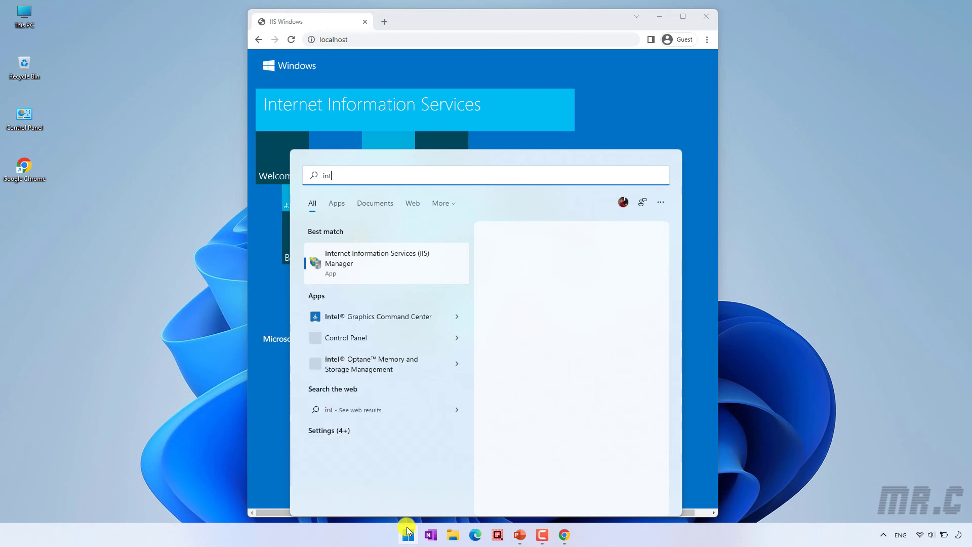
{"action": "left_click", "coordinate": [383, 253]}
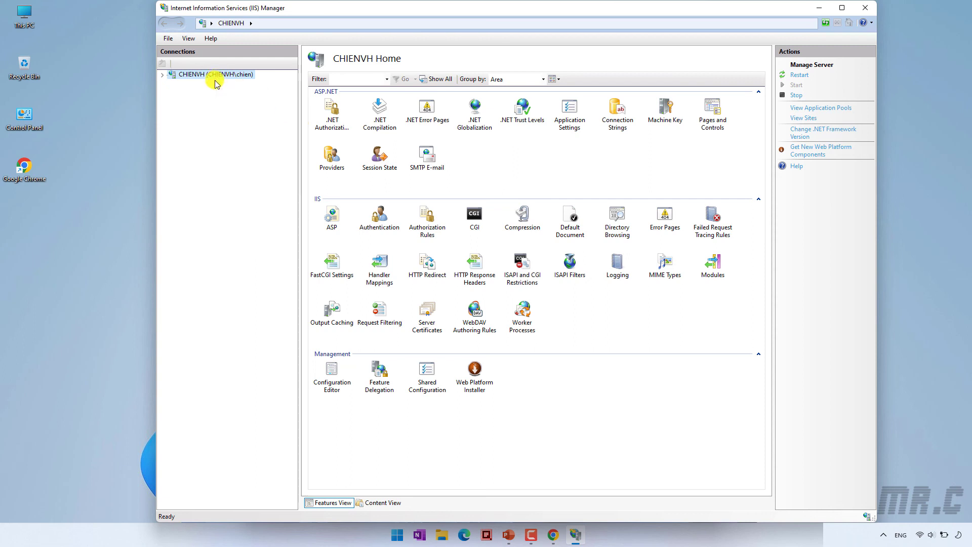
{"action": "left_click", "coordinate": [212, 39]}
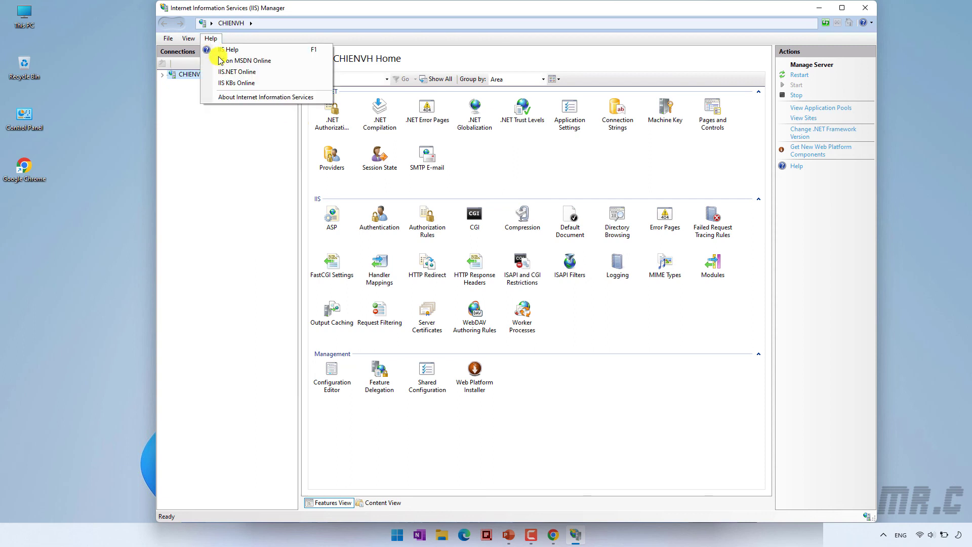
{"action": "left_click", "coordinate": [239, 99]}
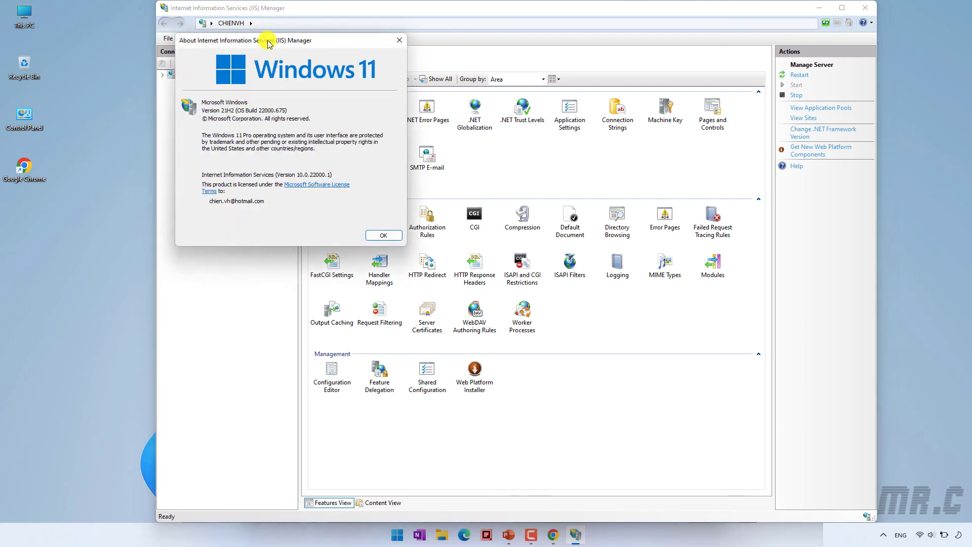